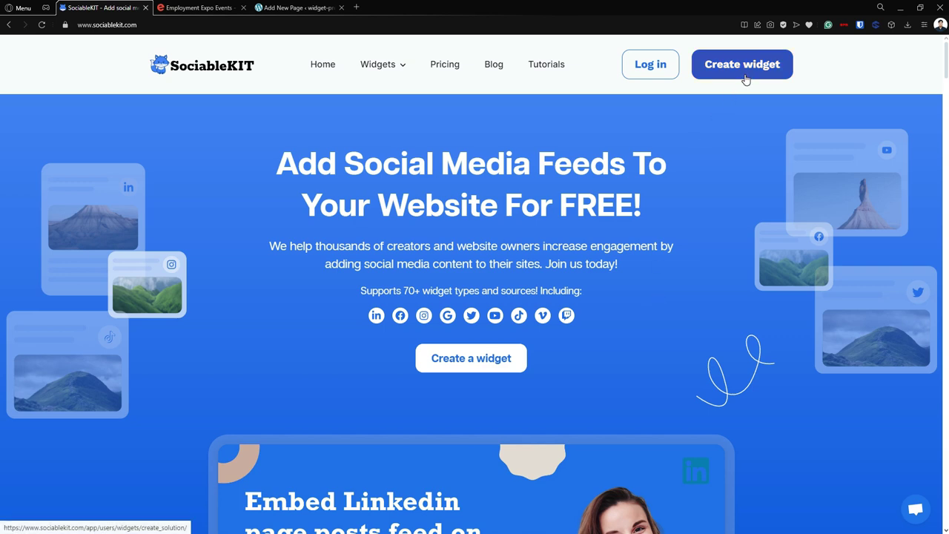
Log in to SociableKIT to reach the My Widgets dashboard with existing widgets.
{"action": "left_click", "coordinate": [660, 72]}
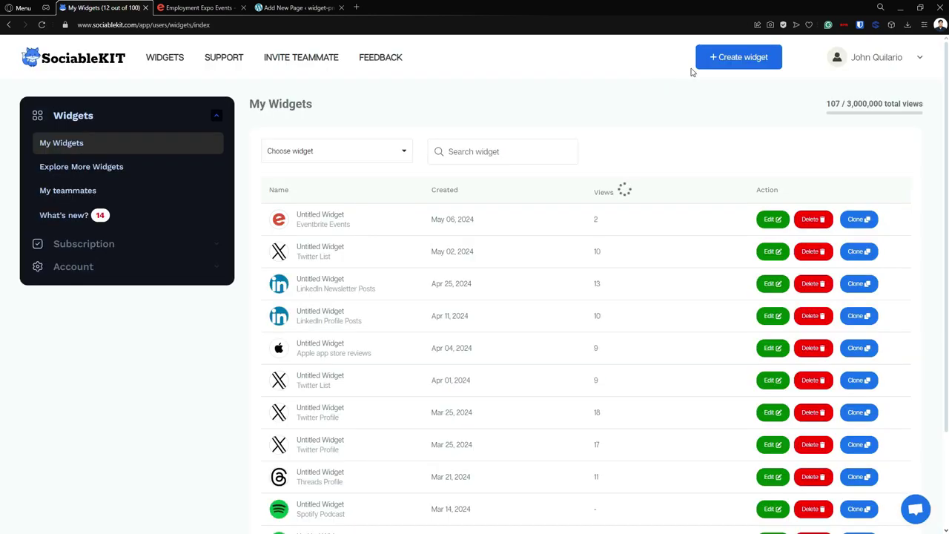
Start a new widget and choose Eventbrite Events as its type by searching 'event'.
{"action": "left_click", "coordinate": [731, 66]}
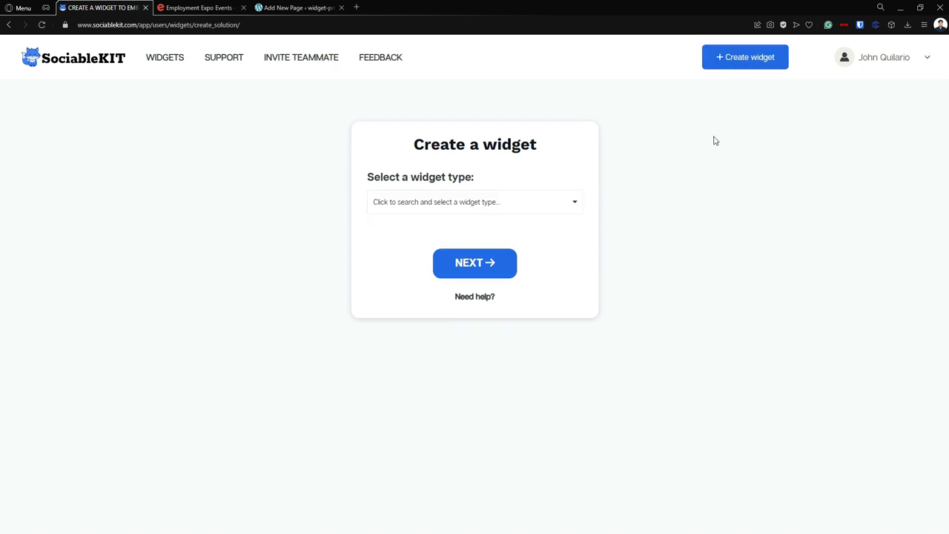
{"action": "left_click", "coordinate": [572, 201]}
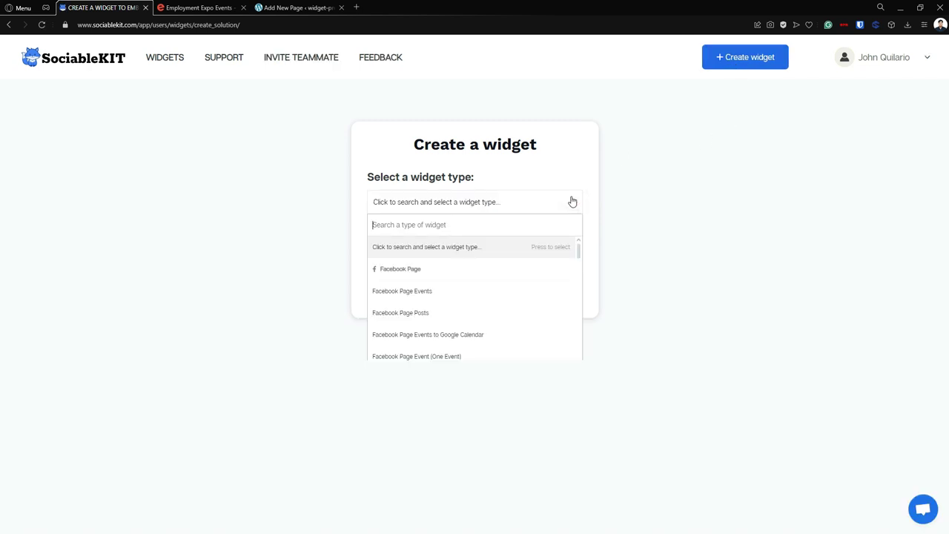
{"action": "type", "text": "event"}
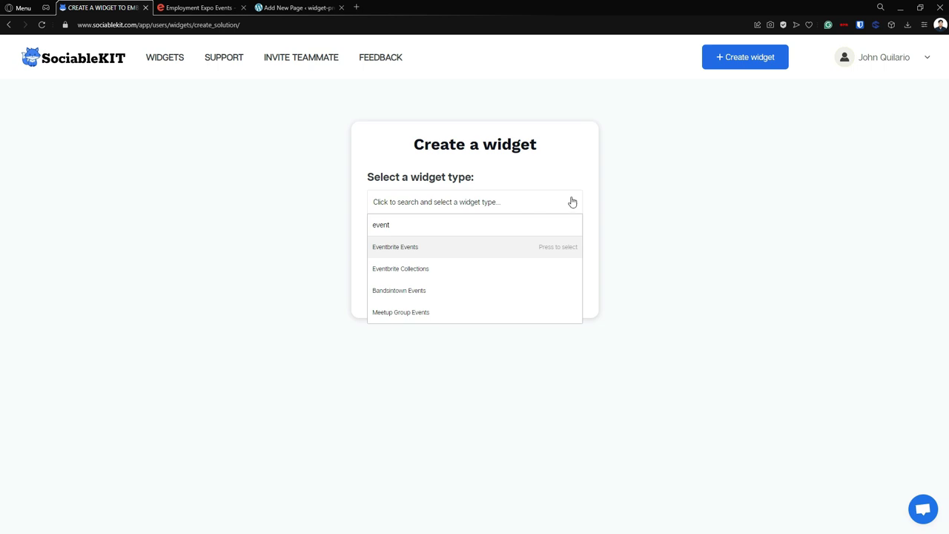
{"action": "left_click", "coordinate": [477, 247]}
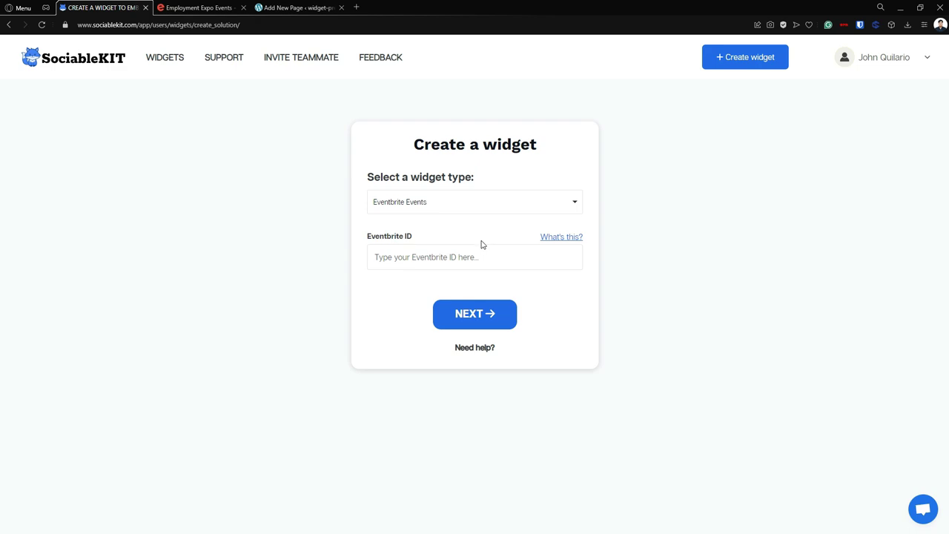
{"action": "left_click", "coordinate": [196, 7]}
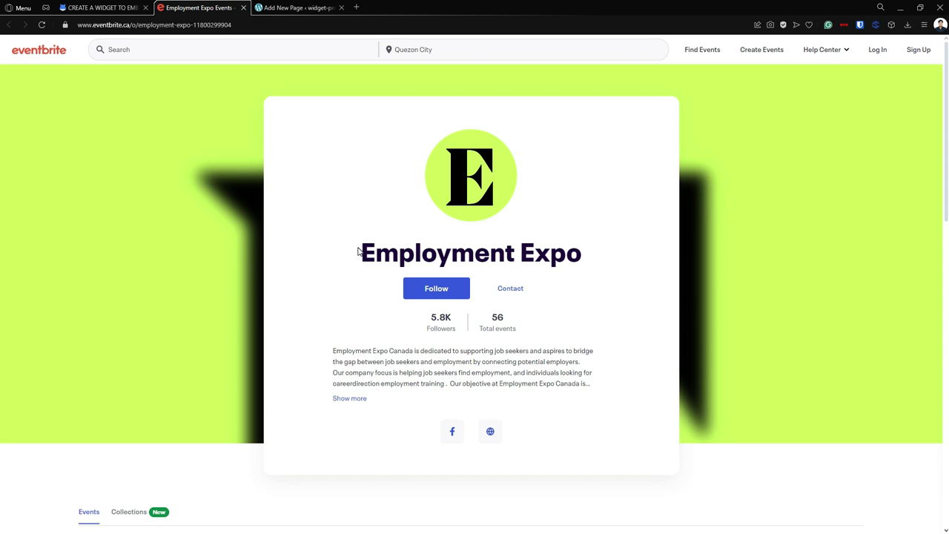
{"action": "scroll", "coordinate": [354, 253], "scroll_direction": "down", "scroll_amount": 4}
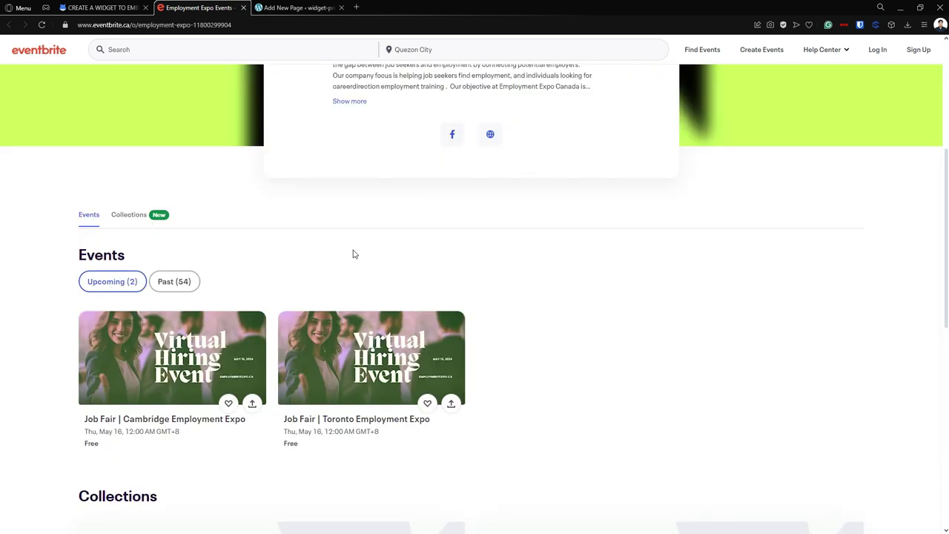
{"action": "scroll", "coordinate": [354, 255], "scroll_direction": "up", "scroll_amount": 3}
{"action": "left_click", "coordinate": [250, 25]}
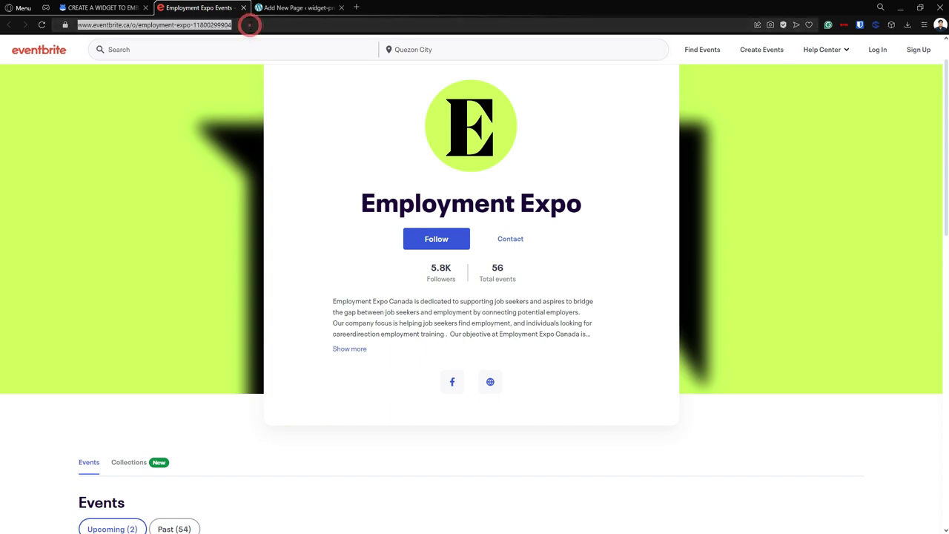
{"action": "left_click_drag", "start_coordinate": [250, 25], "coordinate": [138, 25]}
{"action": "right_click", "coordinate": [198, 28]}
{"action": "left_click", "coordinate": [212, 60]}
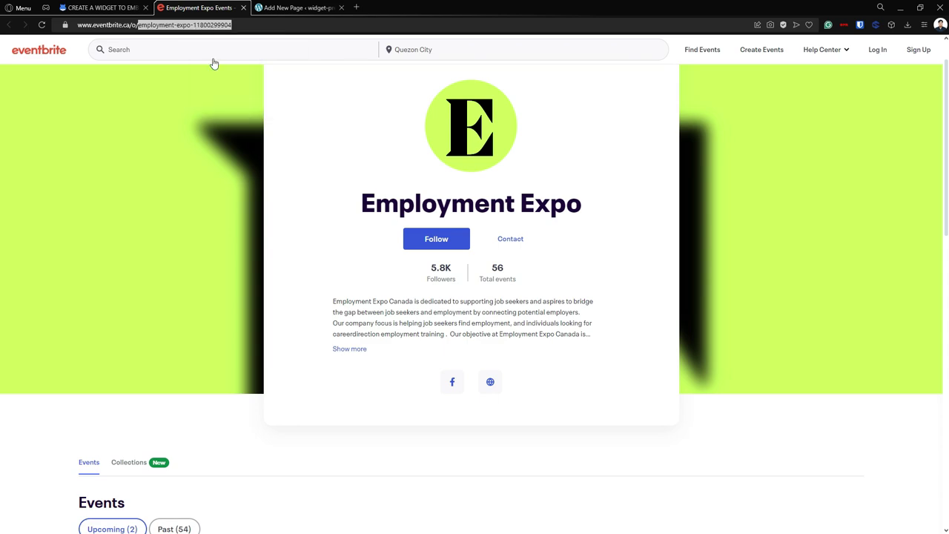
{"action": "key", "text": "ctrl+shift+Tab"}
Paste the organizer ID into the Eventbrite ID field and create the widget.
{"action": "left_click", "coordinate": [487, 259]}
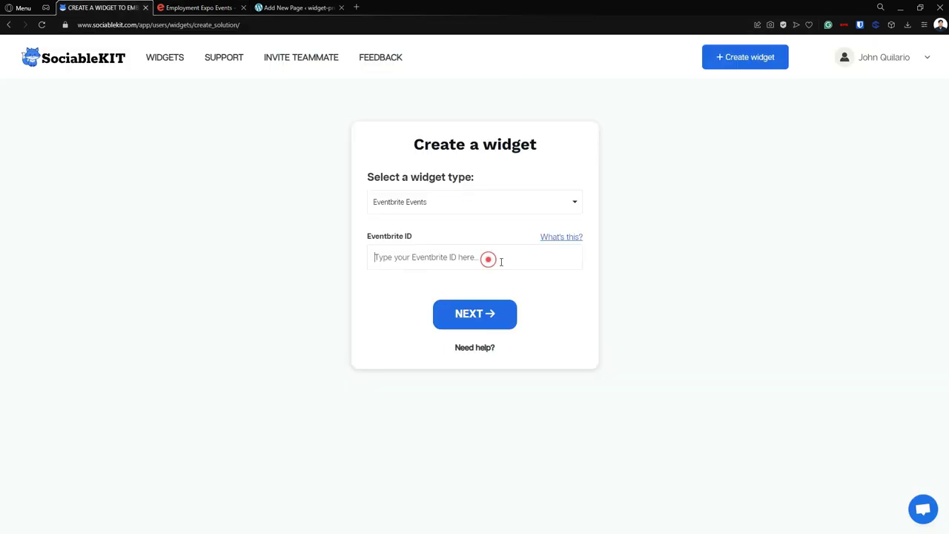
{"action": "key", "text": "ctrl+v"}
{"action": "left_click", "coordinate": [674, 264]}
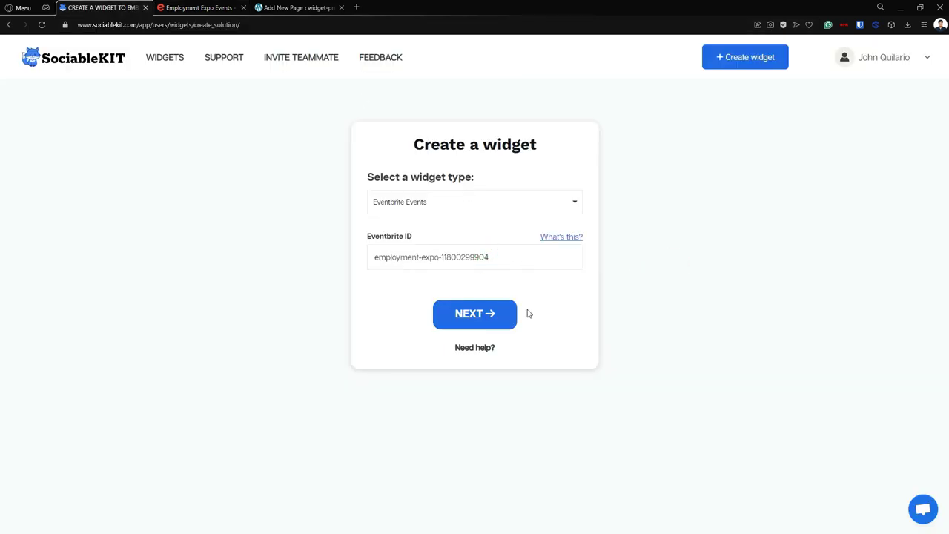
{"action": "left_click", "coordinate": [499, 316]}
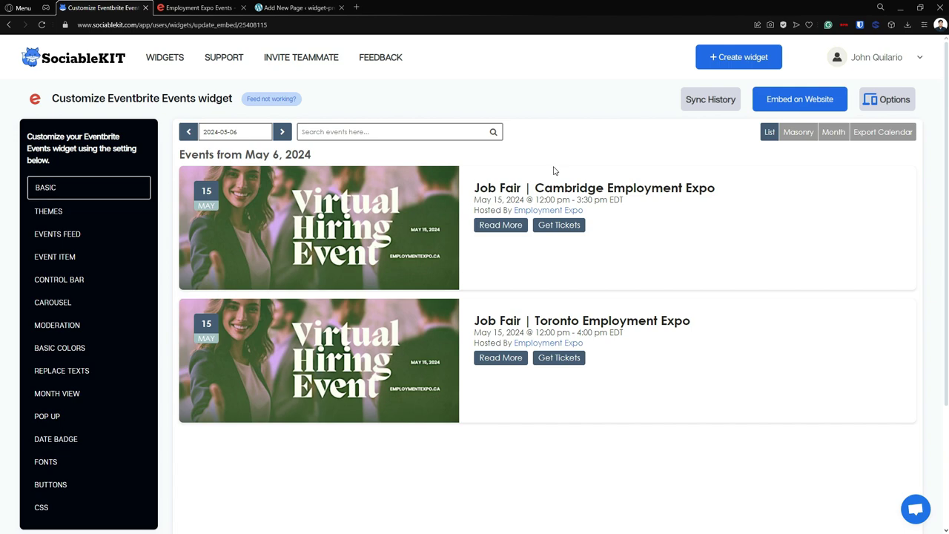
Check the Eventbrite organizer page, then bring up the widget's theme settings.
{"action": "left_click", "coordinate": [190, 7]}
{"action": "scroll", "coordinate": [348, 222], "scroll_direction": "down", "scroll_amount": 3}
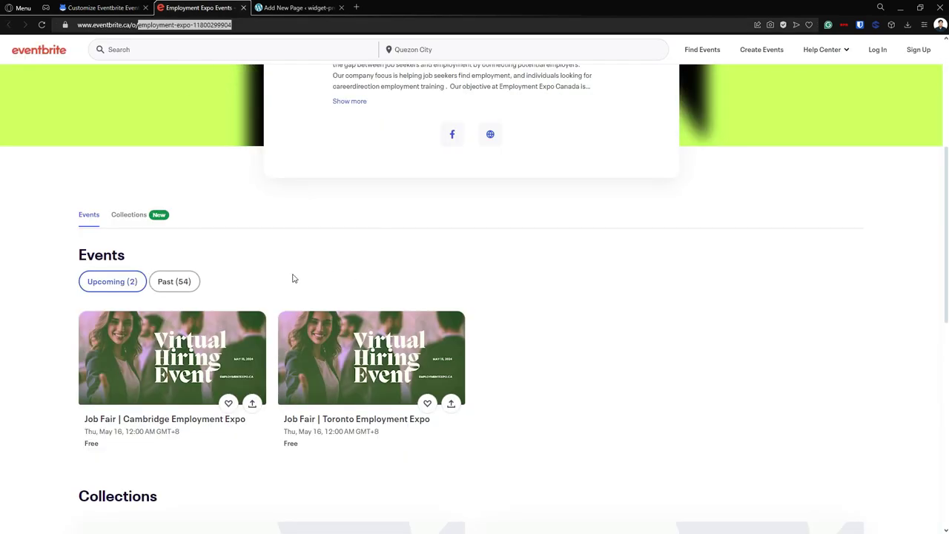
{"action": "key", "text": "ctrl+Tab"}
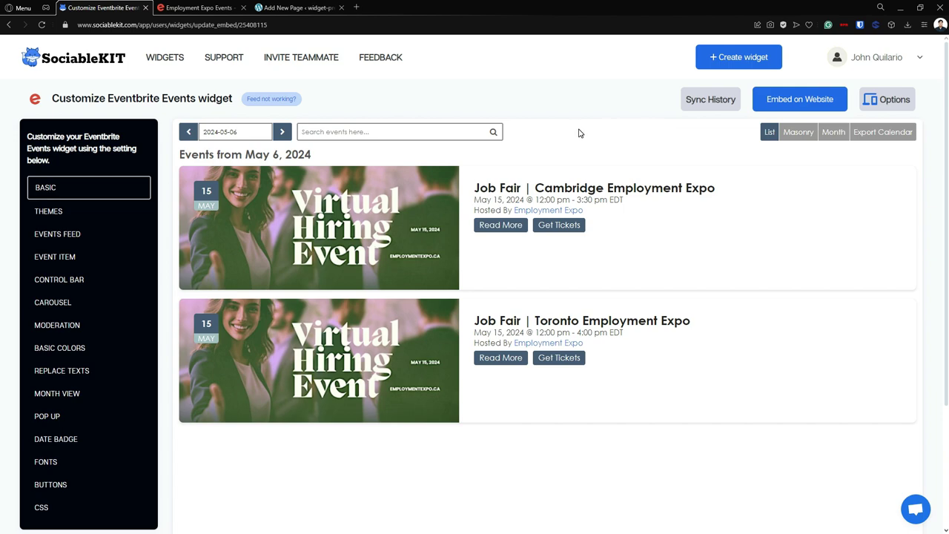
{"action": "left_click", "coordinate": [70, 211]}
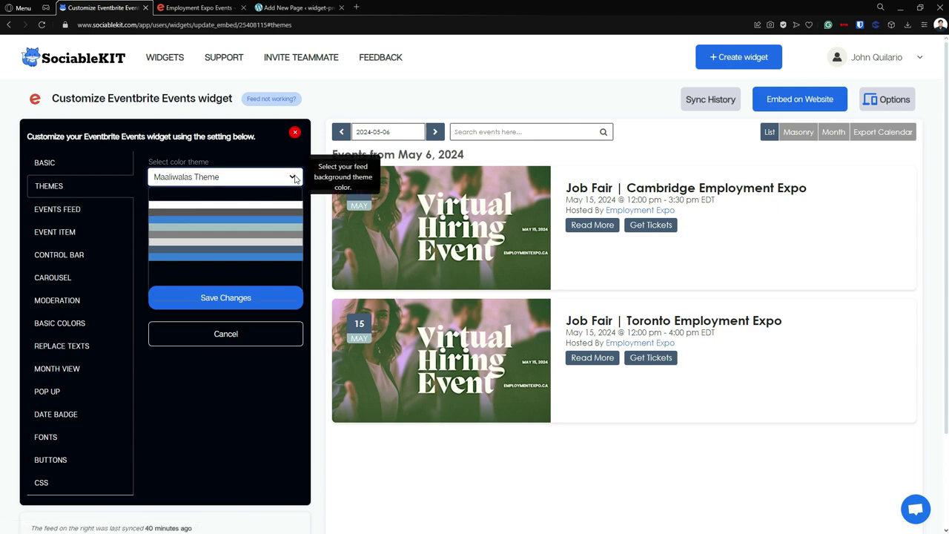
Switch the widget's colour theme from Maalisalas to Maayos Theme and confirm the change.
{"action": "left_click", "coordinate": [295, 178]}
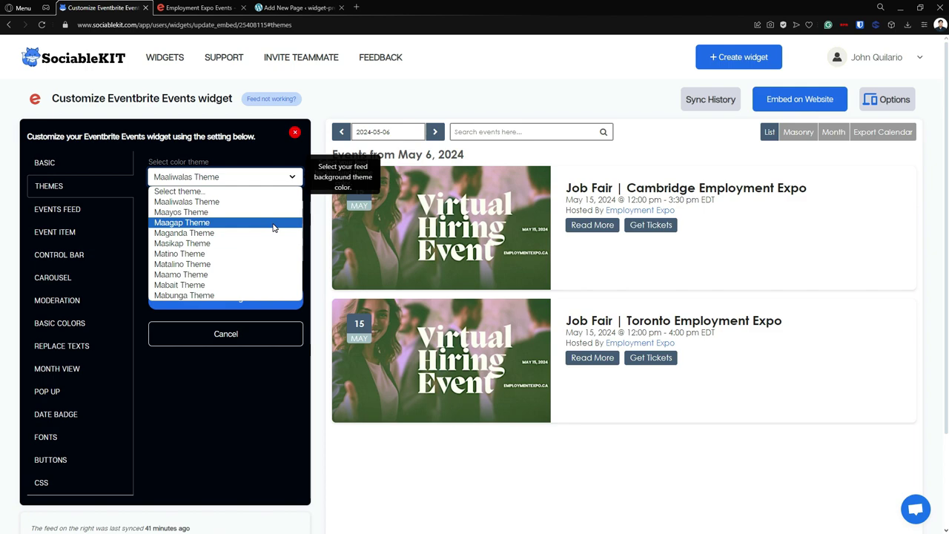
{"action": "left_click", "coordinate": [276, 213]}
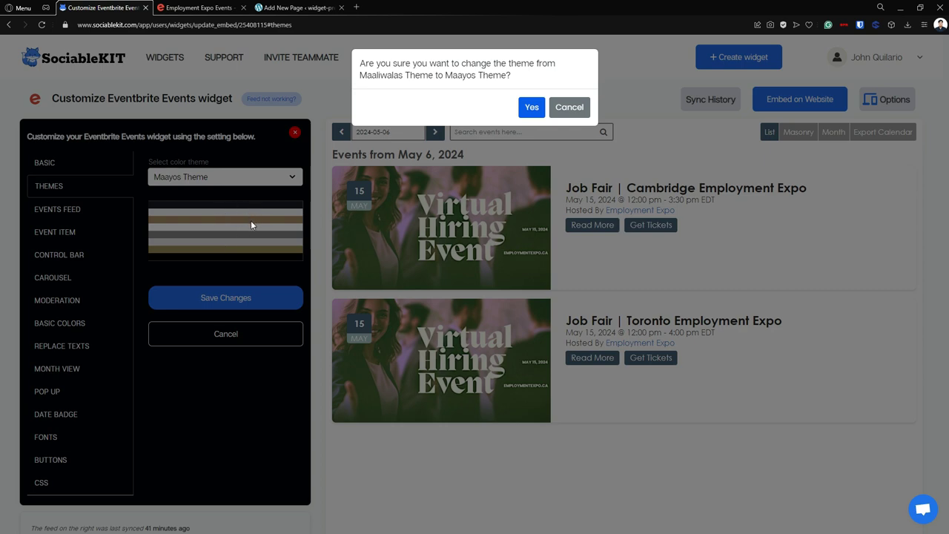
{"action": "left_click", "coordinate": [529, 110]}
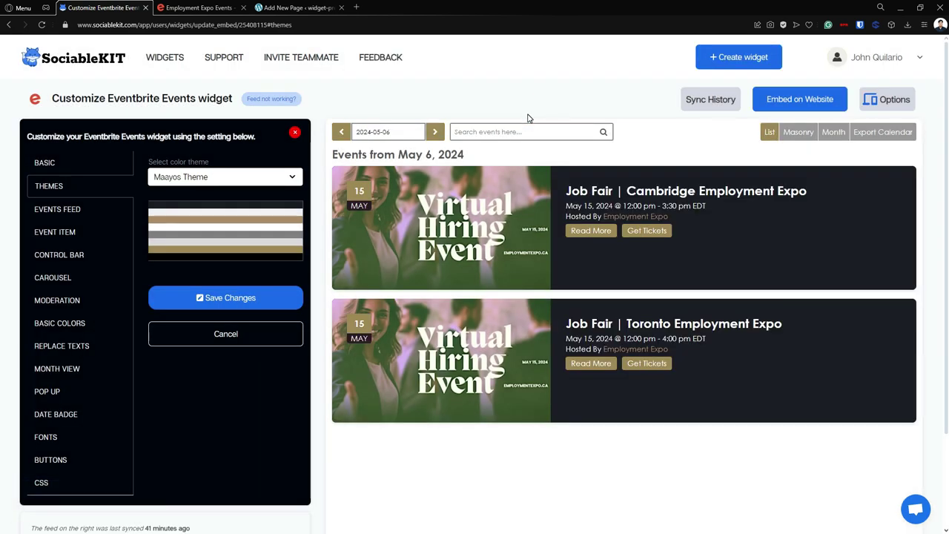
Set the events feed default view to Grid, keeping event count 20 and English translation, and save.
{"action": "left_click", "coordinate": [69, 212]}
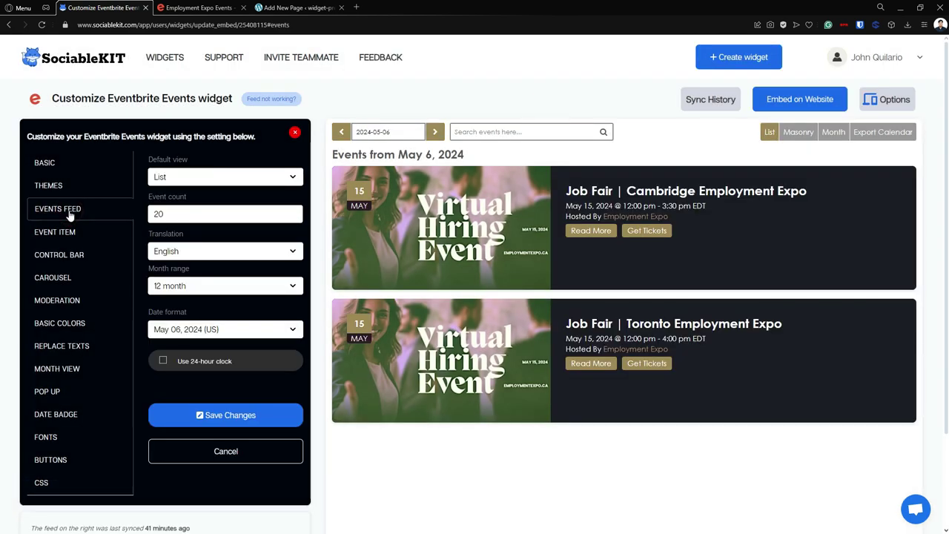
{"action": "left_click", "coordinate": [282, 182]}
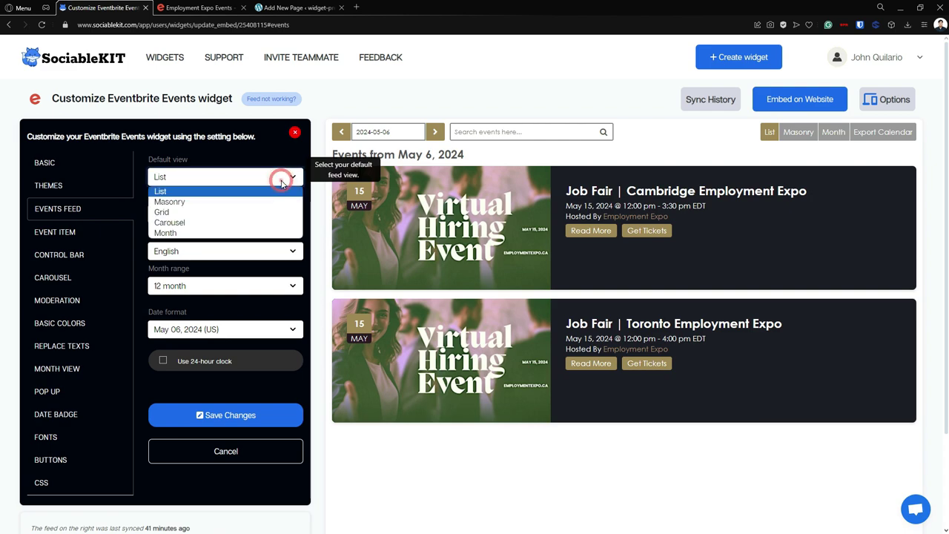
{"action": "left_click", "coordinate": [238, 212]}
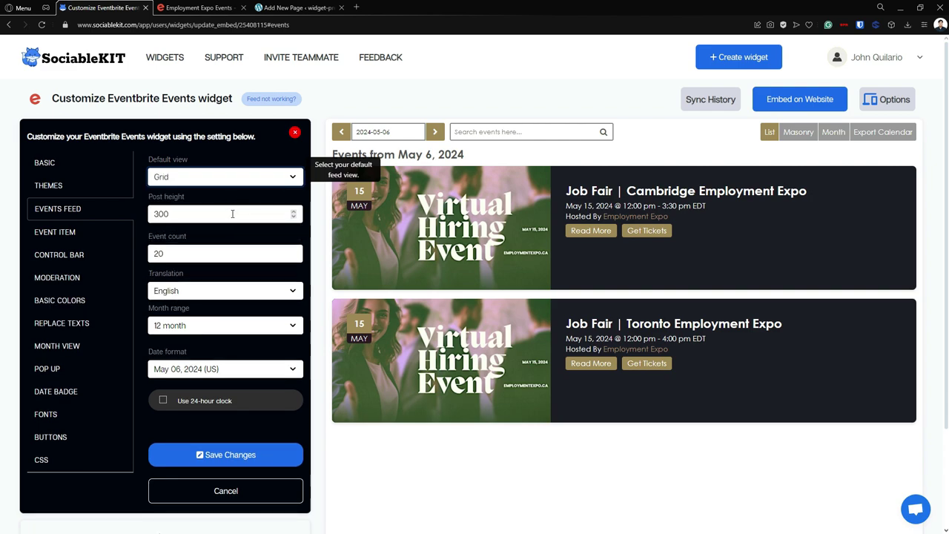
{"action": "double_click", "coordinate": [207, 256]}
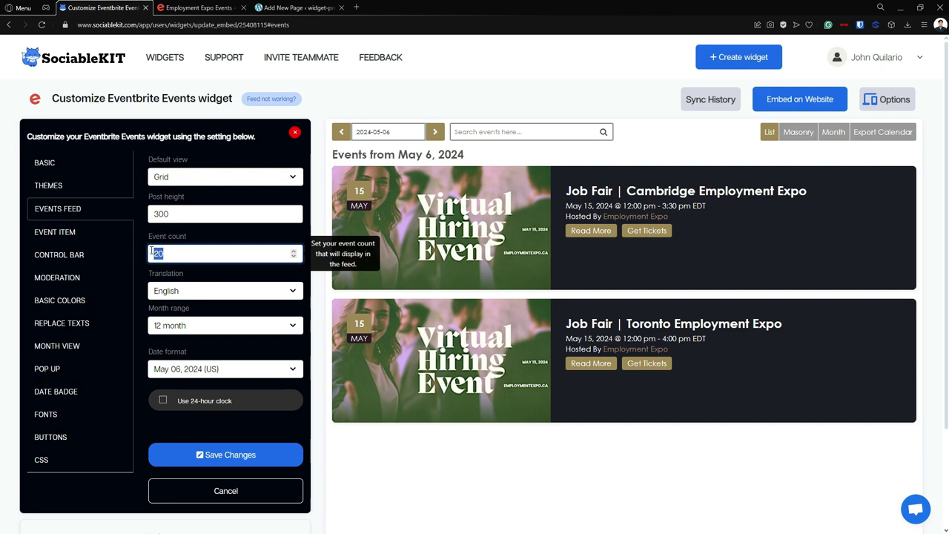
{"action": "left_click", "coordinate": [639, 134]}
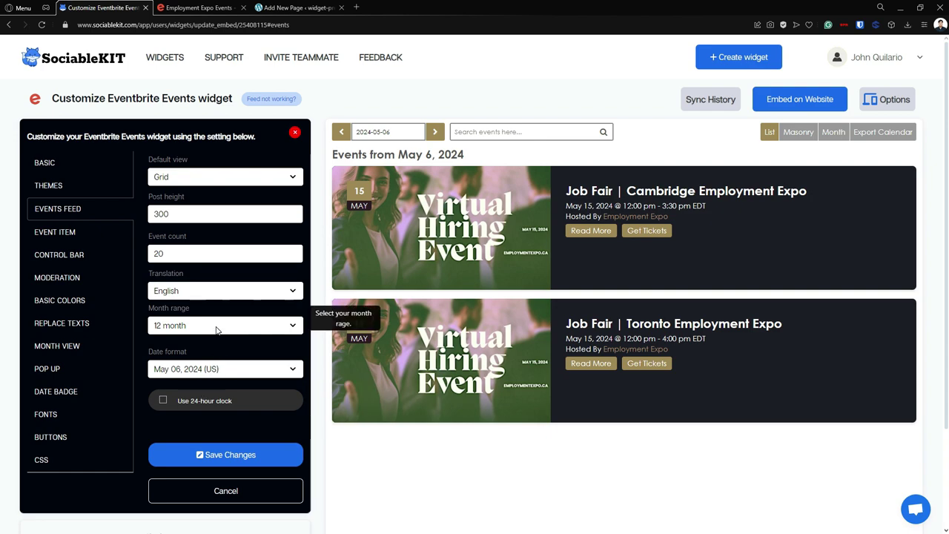
{"action": "left_click", "coordinate": [235, 296]}
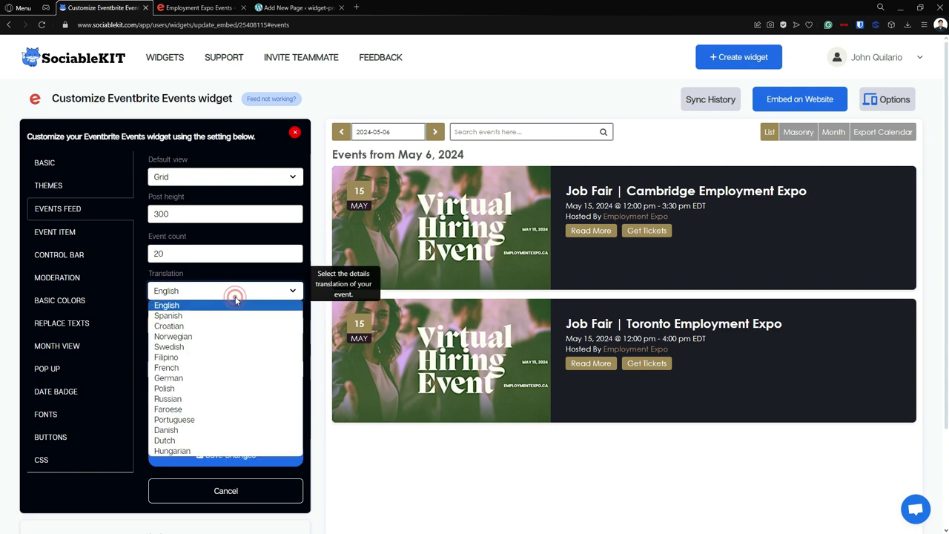
{"action": "left_click", "coordinate": [243, 301]}
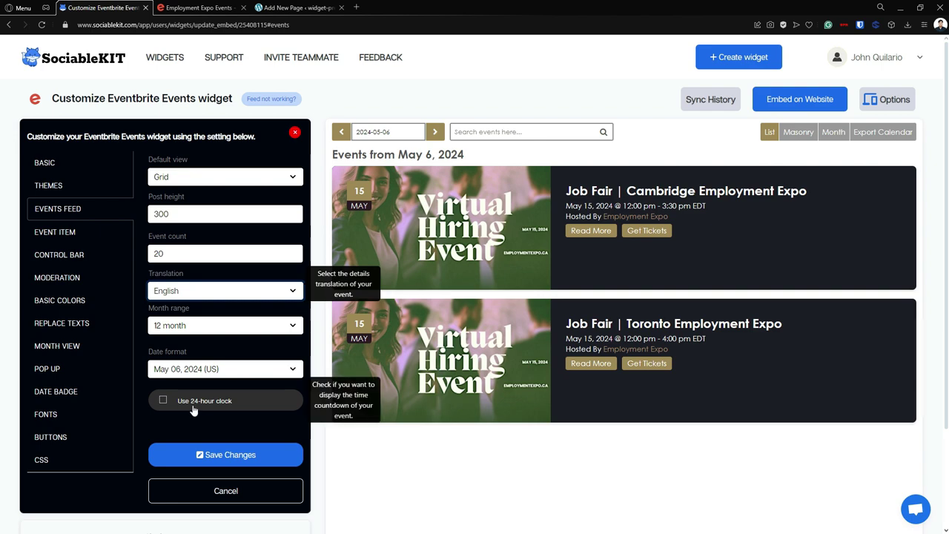
{"action": "left_click", "coordinate": [245, 451]}
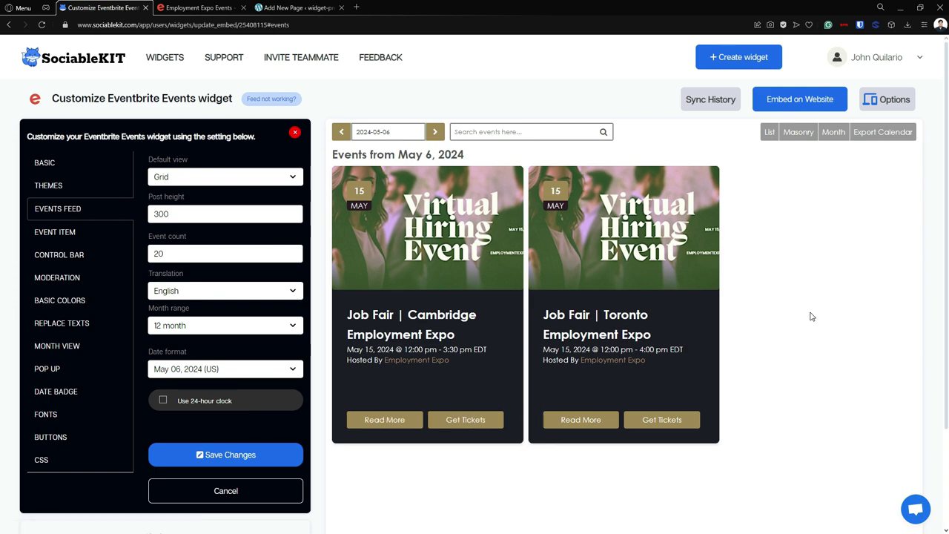
Inspect the feed background colour under Basic Colors, then bring up the Pop Up settings.
{"action": "left_click", "coordinate": [89, 302]}
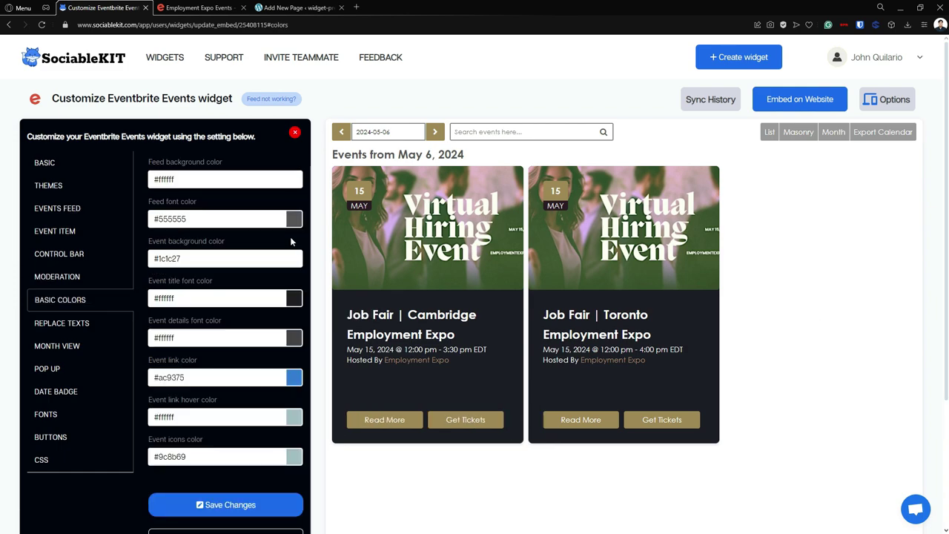
{"action": "left_click", "coordinate": [294, 178]}
{"action": "left_click", "coordinate": [221, 236]}
{"action": "left_click", "coordinate": [96, 370]}
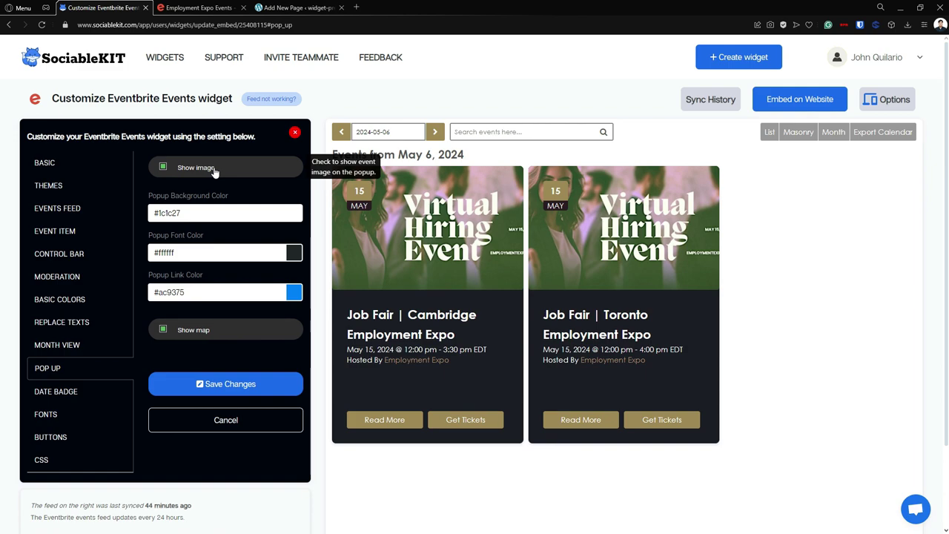
Show the Fonts settings, with Century Gothic, title size 25 and font size 15.
{"action": "left_click", "coordinate": [101, 419]}
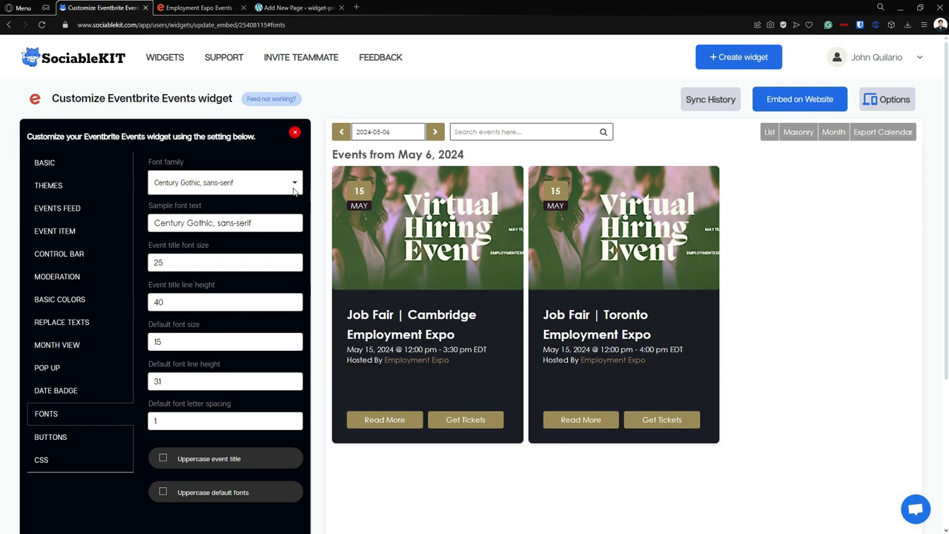
Change the font family from Century Gothic to Alegreya Sans and save the change.
{"action": "left_click", "coordinate": [294, 185]}
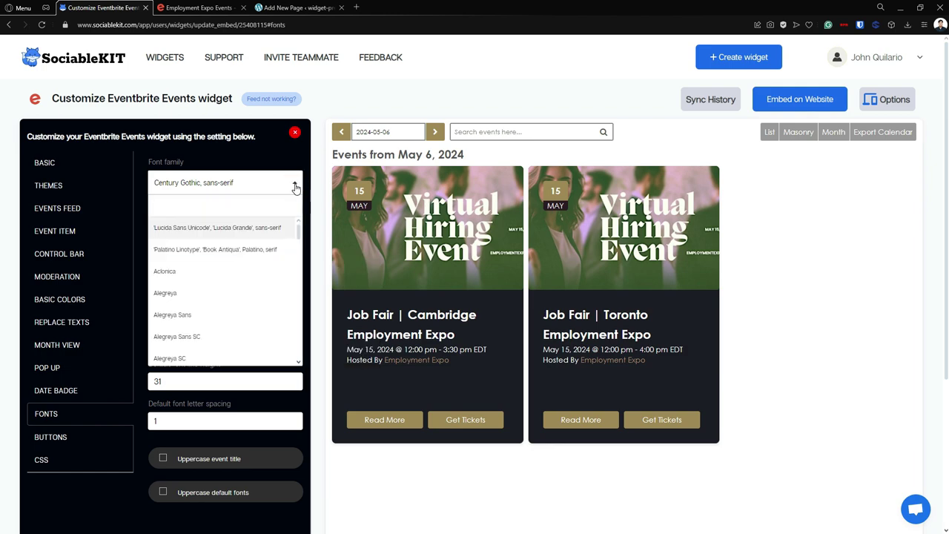
{"action": "left_click", "coordinate": [220, 316]}
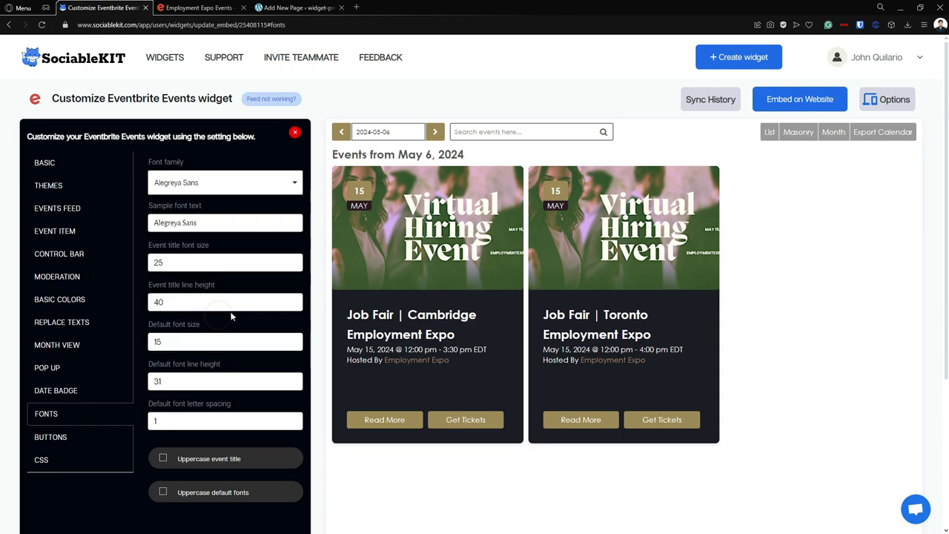
{"action": "scroll", "coordinate": [250, 413], "scroll_direction": "down", "scroll_amount": 2}
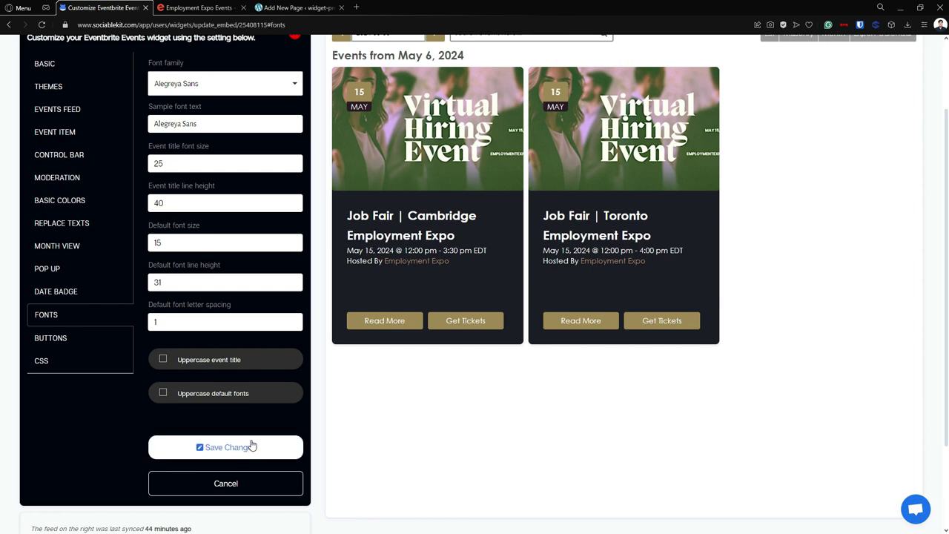
{"action": "left_click", "coordinate": [250, 446]}
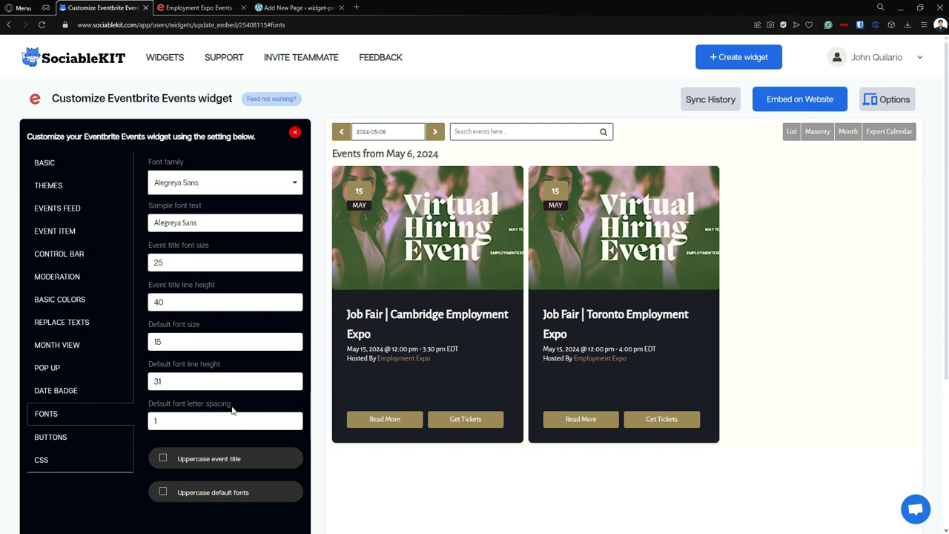
Look at the empty Custom CSS box, then start embedding the widget on a website.
{"action": "left_click", "coordinate": [85, 460]}
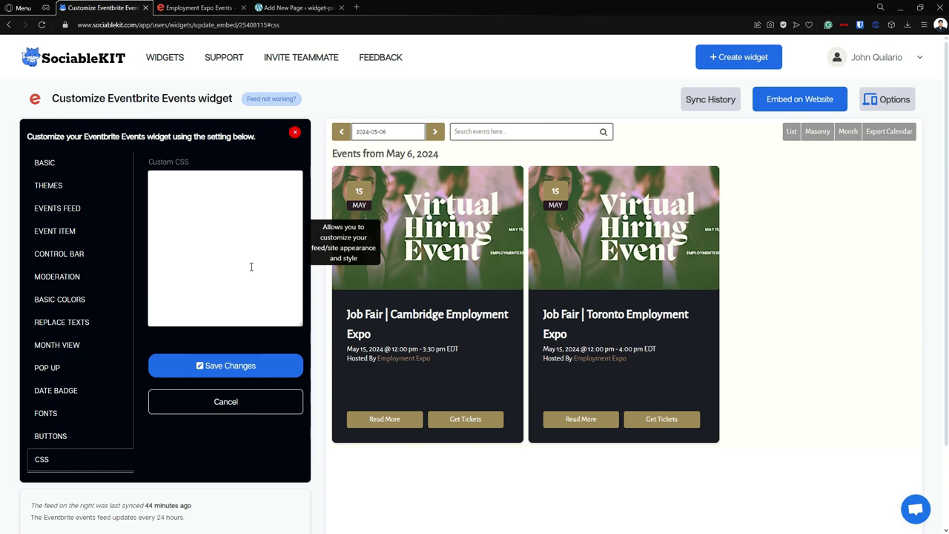
{"action": "left_click", "coordinate": [832, 249]}
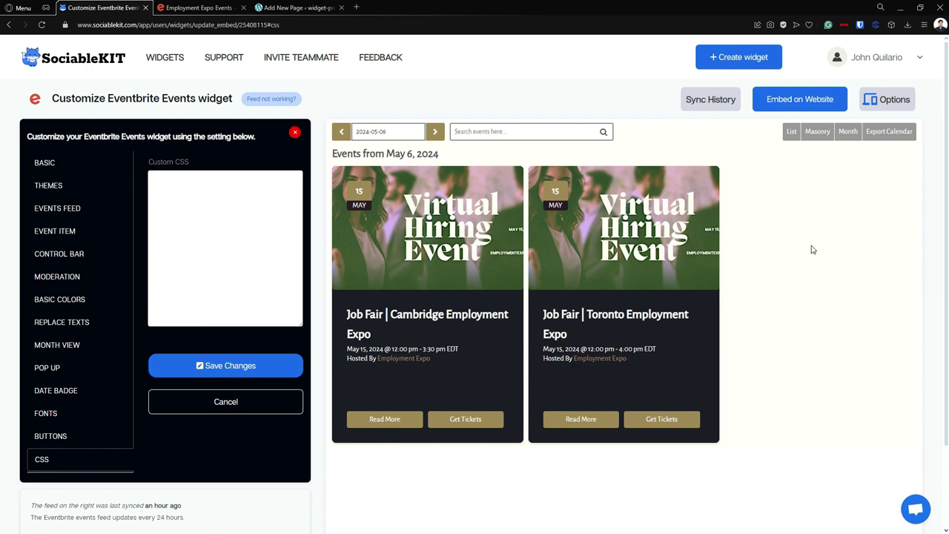
{"action": "left_click", "coordinate": [827, 103]}
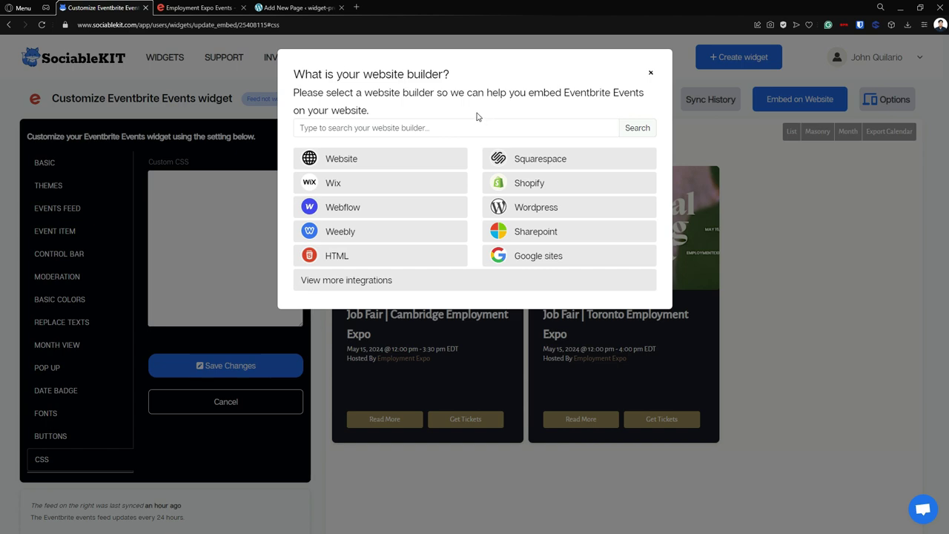
Copy the widget's WordPress embed code and return to the new WordPress page draft.
{"action": "left_click", "coordinate": [540, 213]}
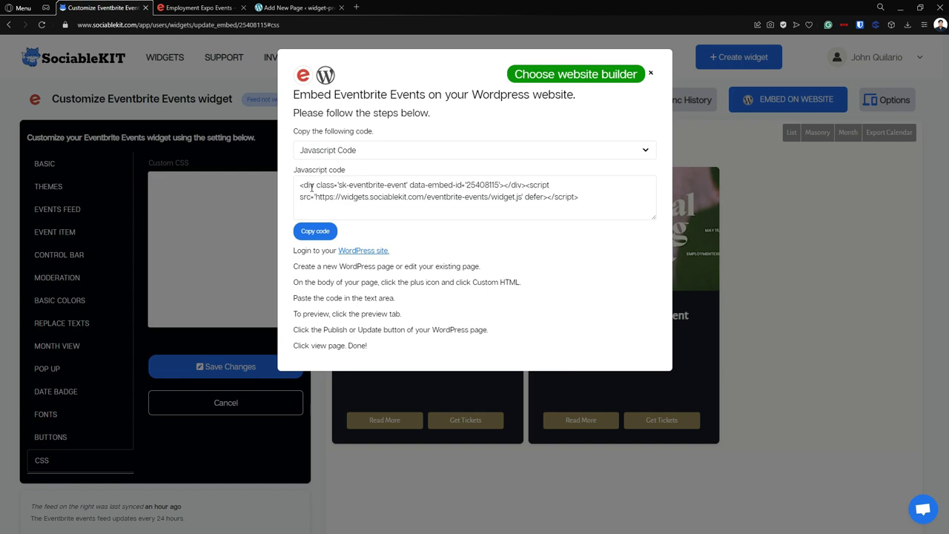
{"action": "left_click", "coordinate": [315, 234]}
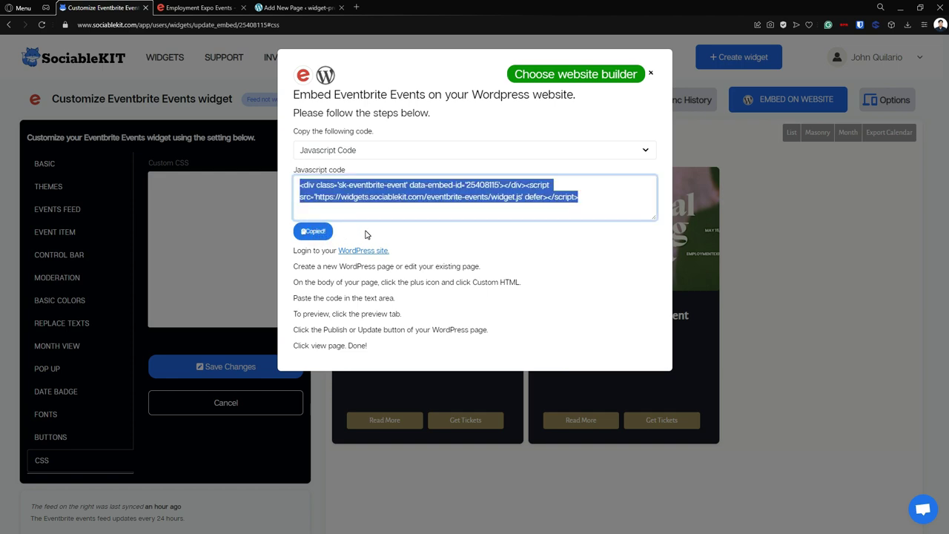
{"action": "left_click", "coordinate": [316, 7]}
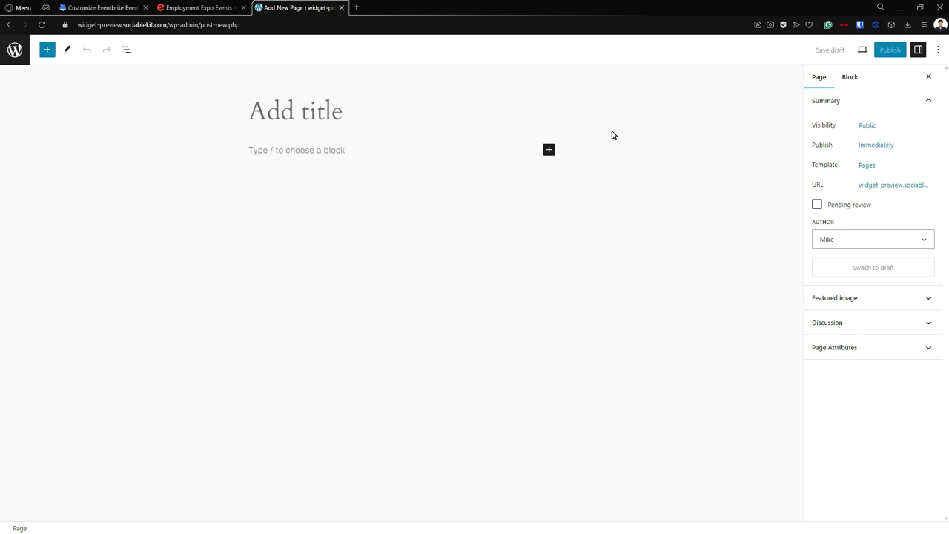
Enter 'Employment Expo Events' as the page title.
{"action": "left_click", "coordinate": [395, 114]}
{"action": "type", "text": "E"}
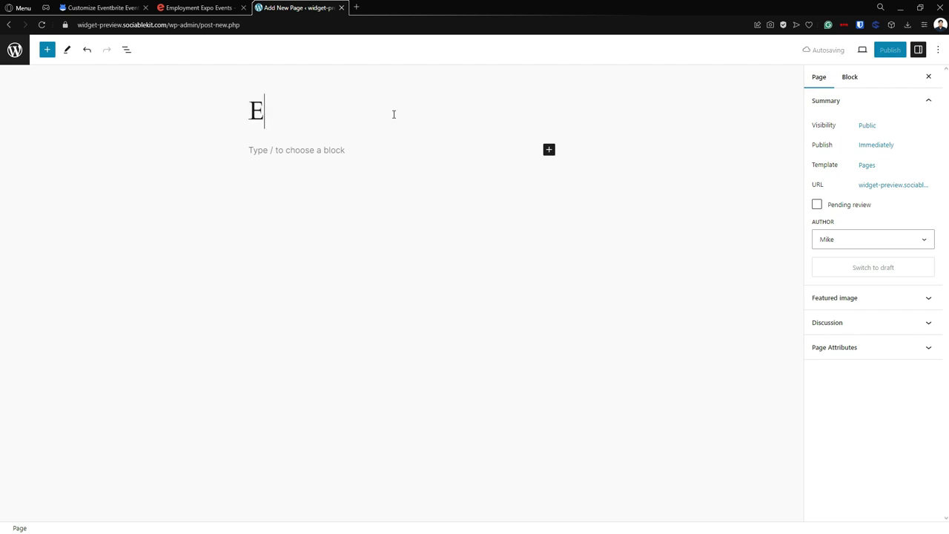
{"action": "type", "text": "p"}
{"action": "key", "text": "BackSpace"}
{"action": "type", "text": "mploymen"}
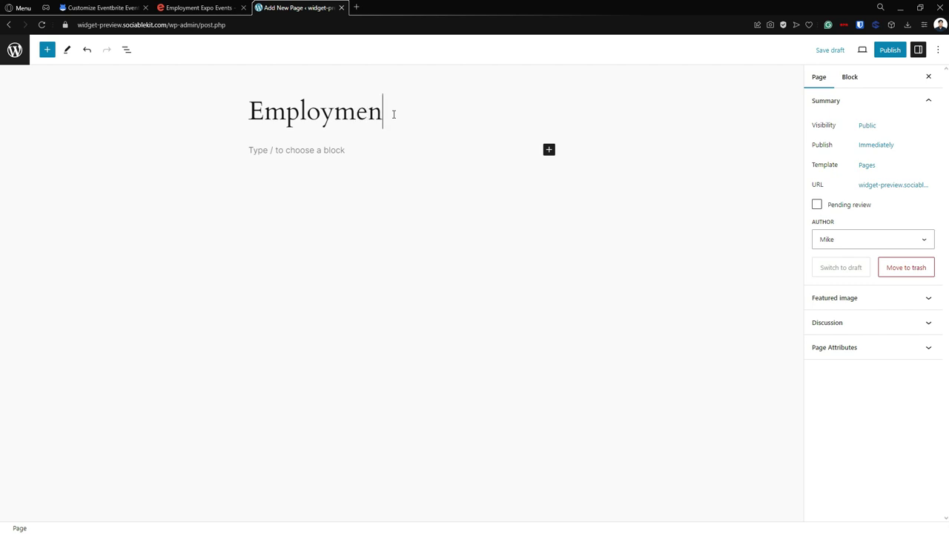
{"action": "type", "text": "t Expo Events"}
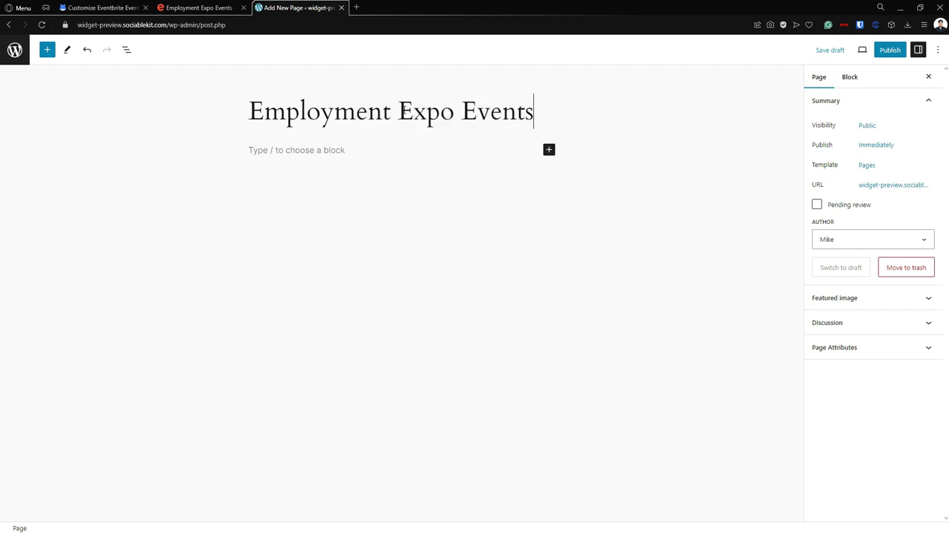
{"action": "left_click", "coordinate": [550, 151]}
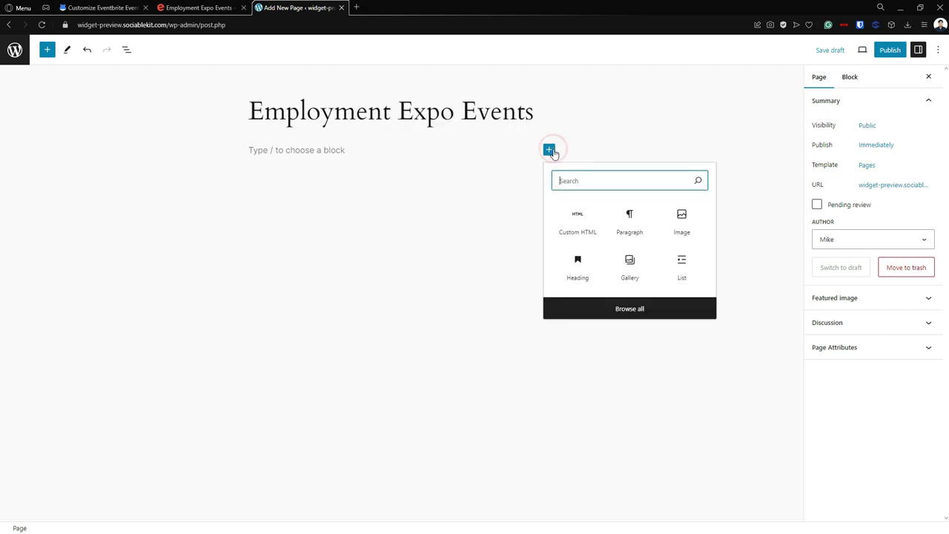
Add a Custom HTML block and paste the SociableKIT Eventbrite embed code into it.
{"action": "left_click", "coordinate": [577, 231]}
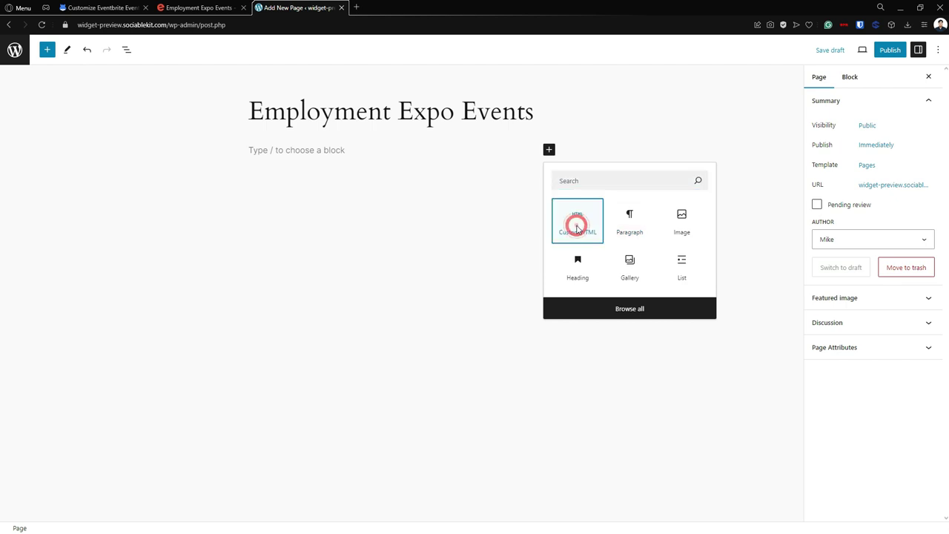
{"action": "left_click", "coordinate": [384, 195]}
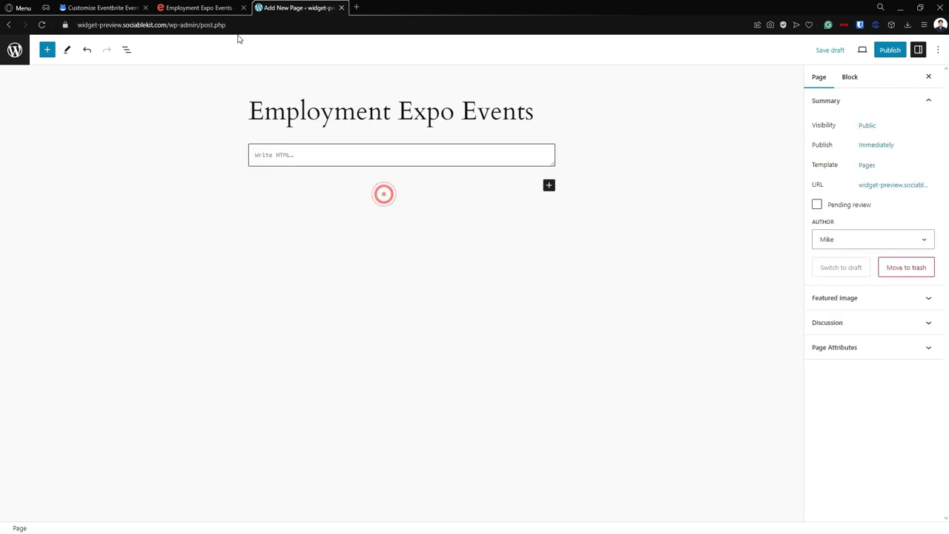
{"action": "left_click", "coordinate": [362, 153]}
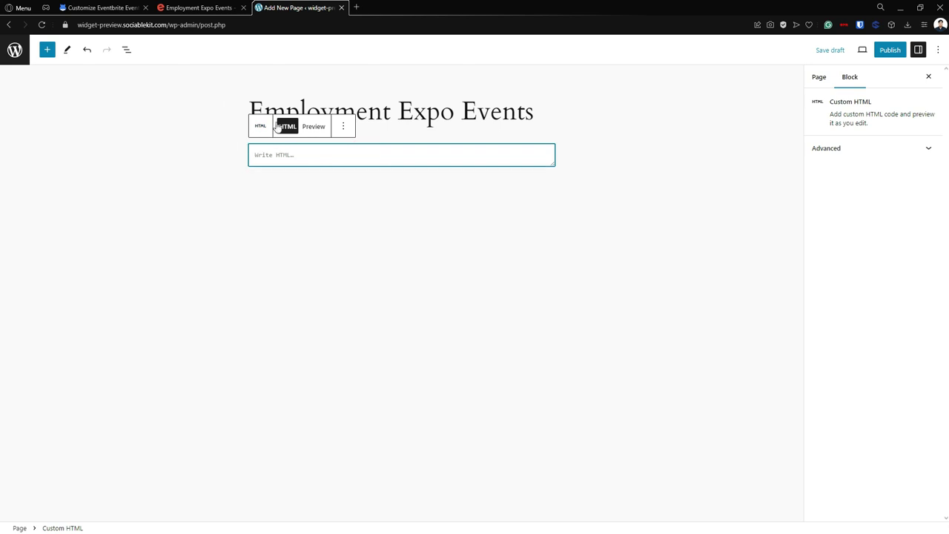
{"action": "right_click", "coordinate": [329, 155]}
{"action": "left_click", "coordinate": [351, 227]}
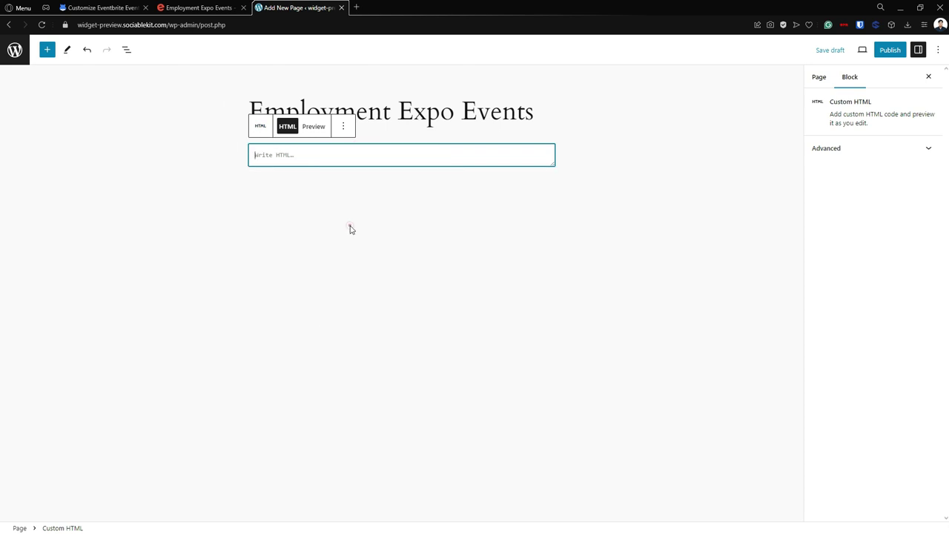
{"action": "left_click", "coordinate": [547, 241]}
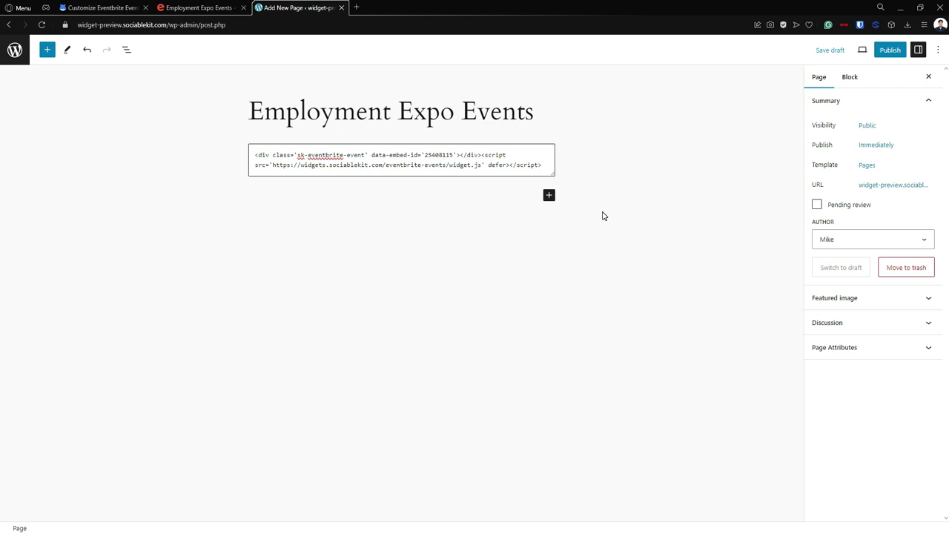
{"action": "left_click", "coordinate": [288, 156]}
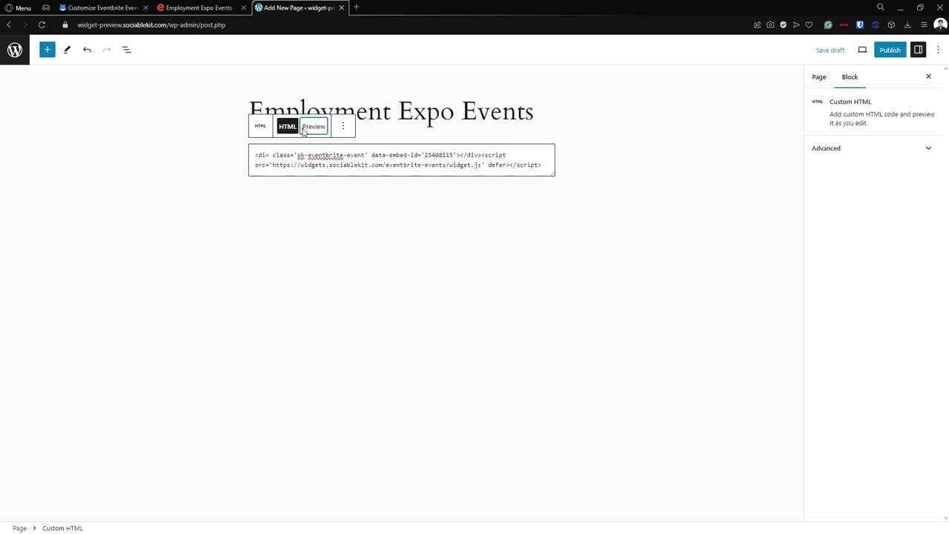
Preview the HTML block's events widget, then publish the Employment Expo Events page.
{"action": "left_click", "coordinate": [305, 128]}
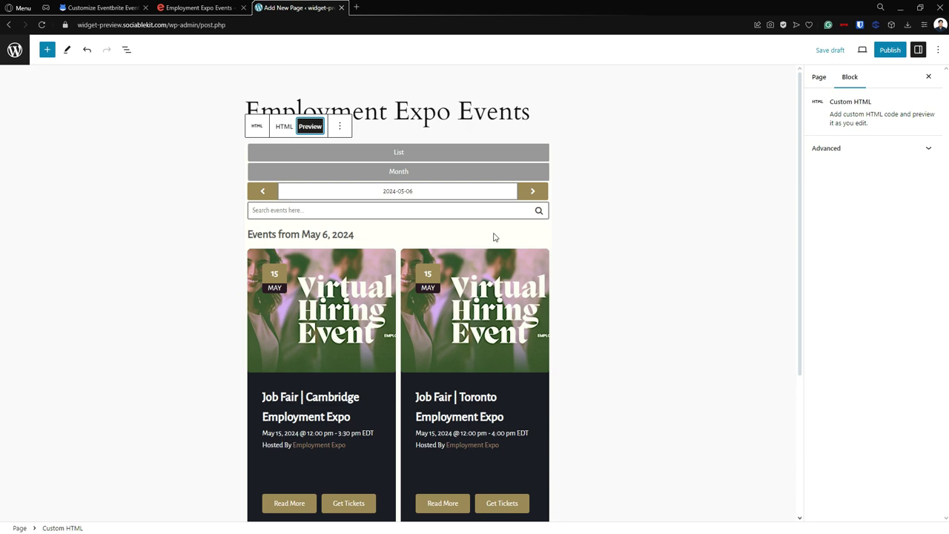
{"action": "left_click", "coordinate": [891, 50]}
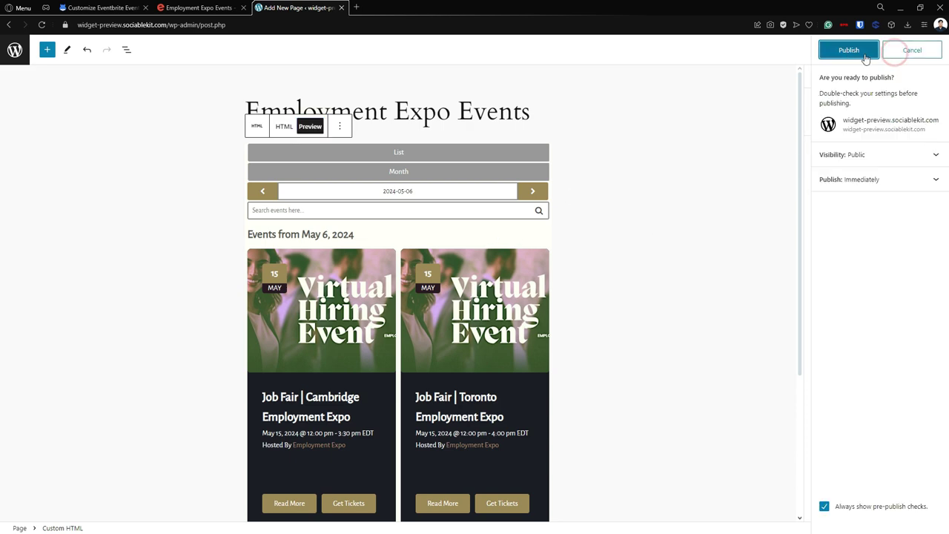
{"action": "left_click", "coordinate": [859, 52]}
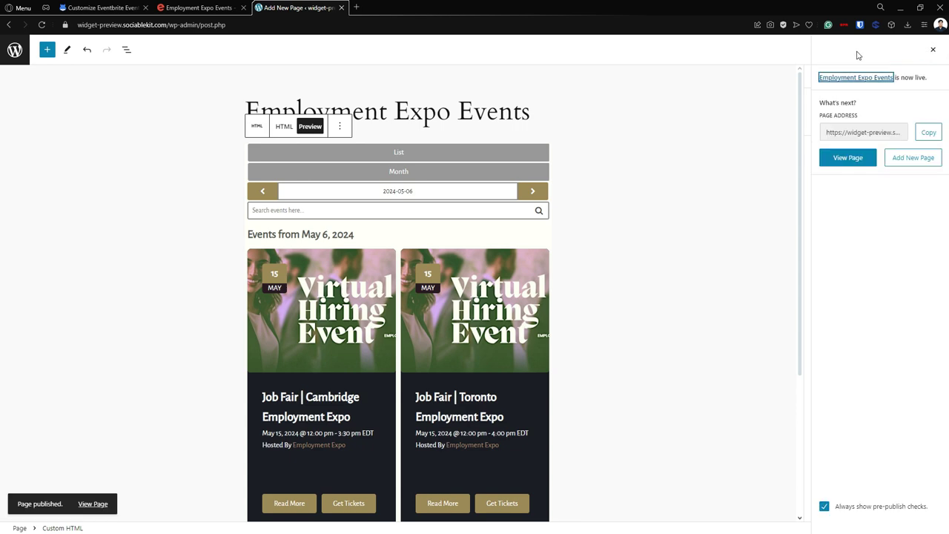
View the live page and scroll down to the two Employment Expo job fair cards.
{"action": "left_click", "coordinate": [858, 156]}
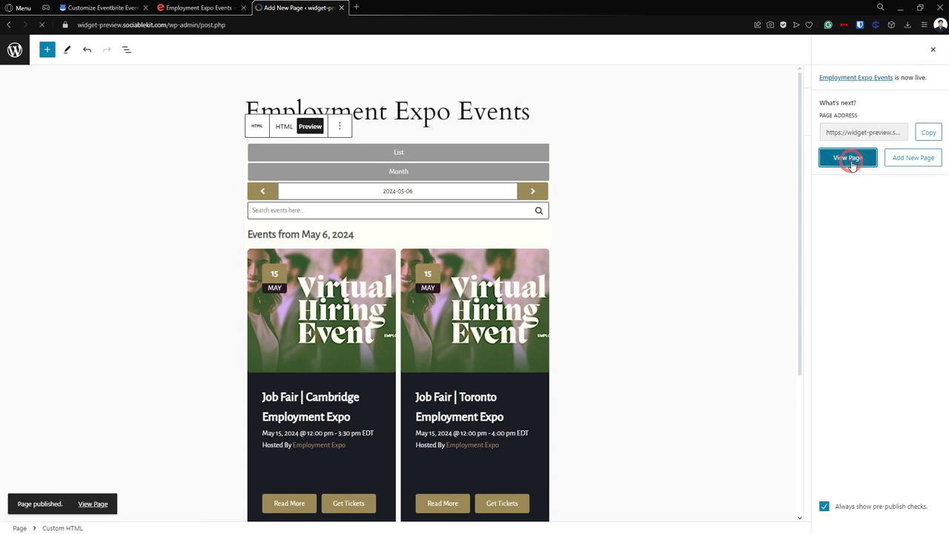
{"action": "scroll", "coordinate": [833, 165], "scroll_direction": "down", "scroll_amount": 2}
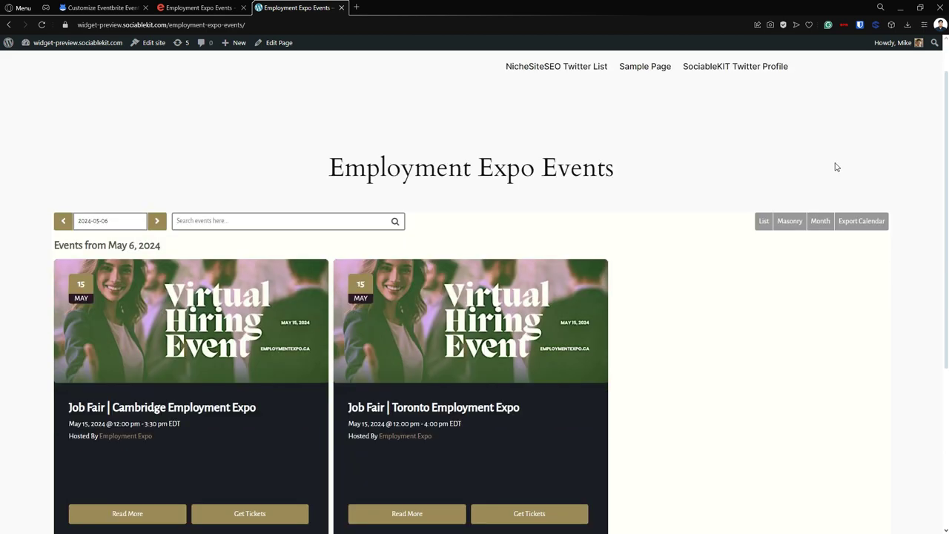